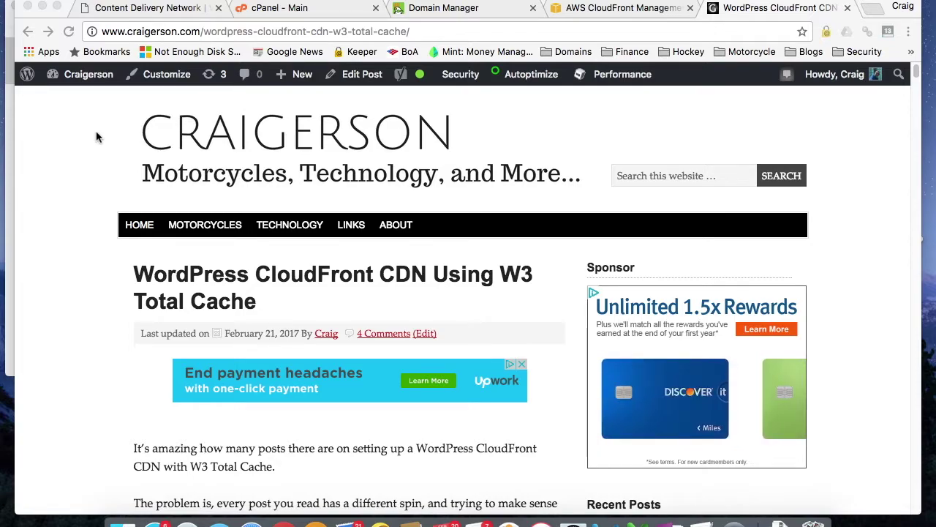
Select the domain name d2n77ybhia9z25.cloudfront.net in the CloudFront distributions list.
click(616, 8)
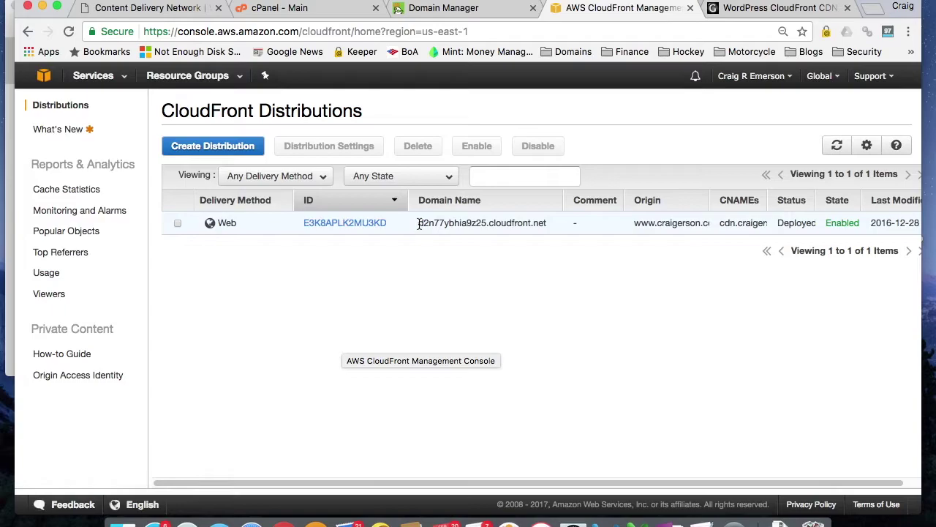
drag(419, 224, 547, 223)
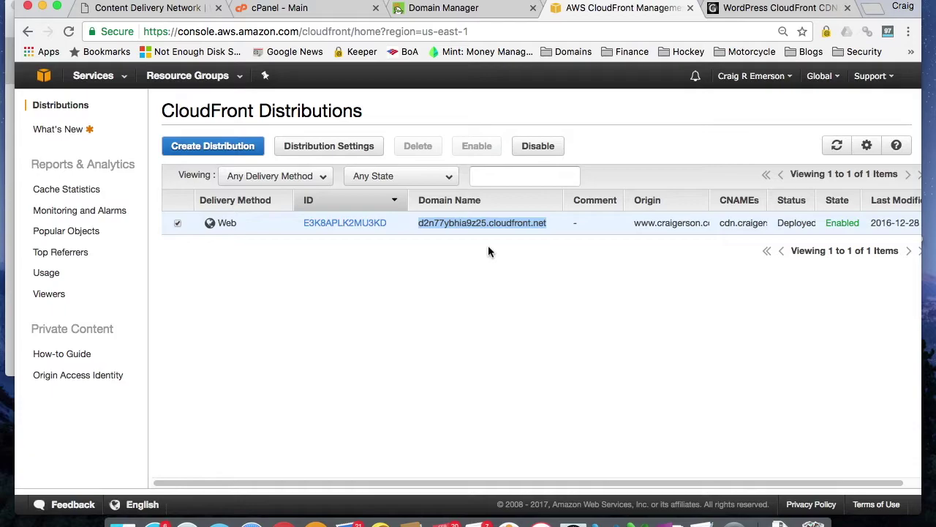
Scroll the CloudFront CDN blog post down to the AWS services screenshot under Step 2.
click(746, 11)
scroll(477, 322, down, 5)
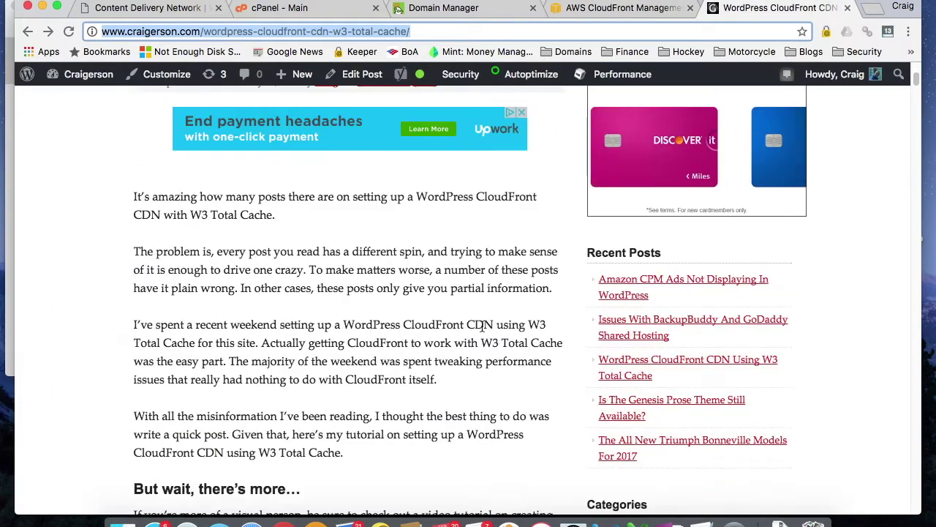
scroll(482, 326, down, 10)
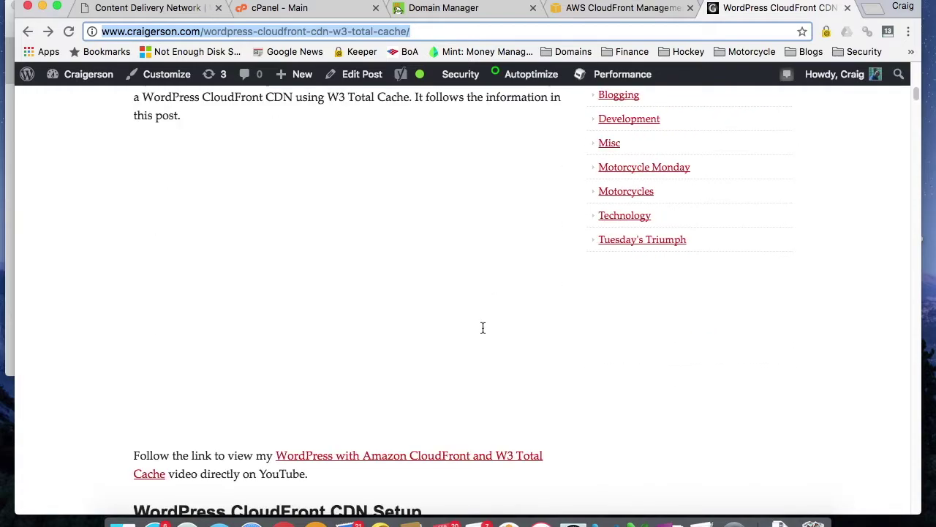
scroll(483, 328, down, 15)
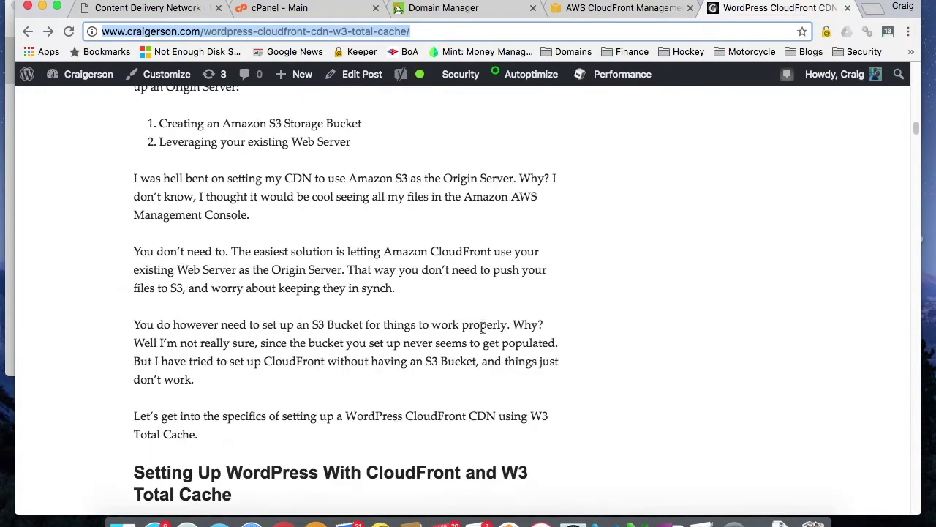
scroll(483, 327, down, 10)
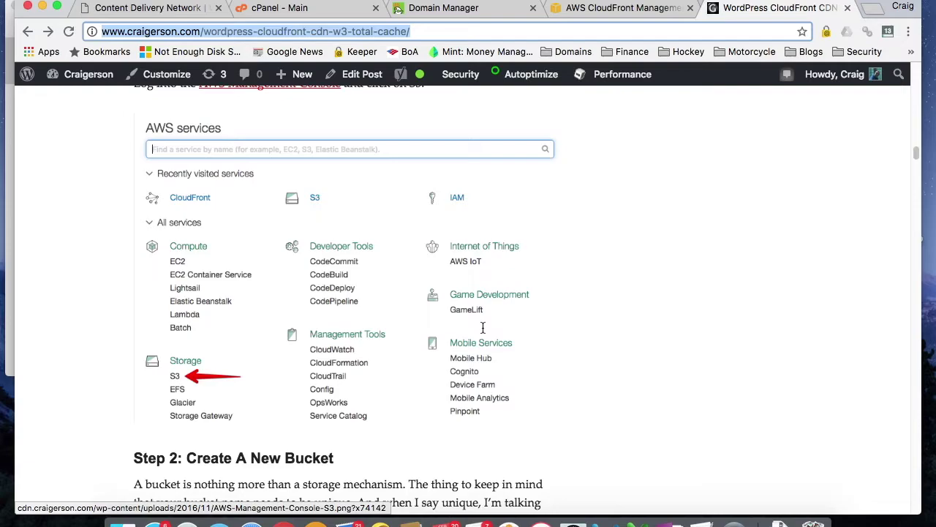
Open the AWS services screenshot image and highlight its cdn.craigerson.com host, comparing it with the CloudFront distribution.
click(363, 275)
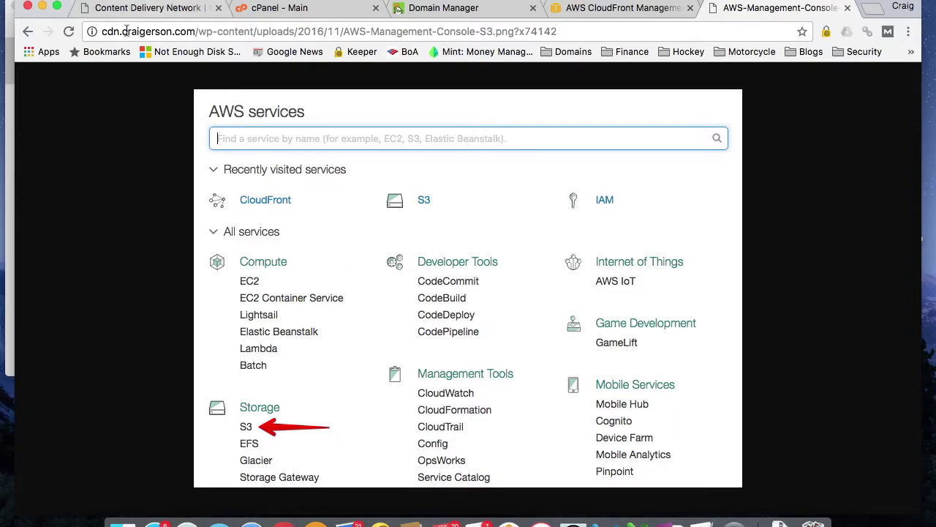
drag(103, 33, 195, 33)
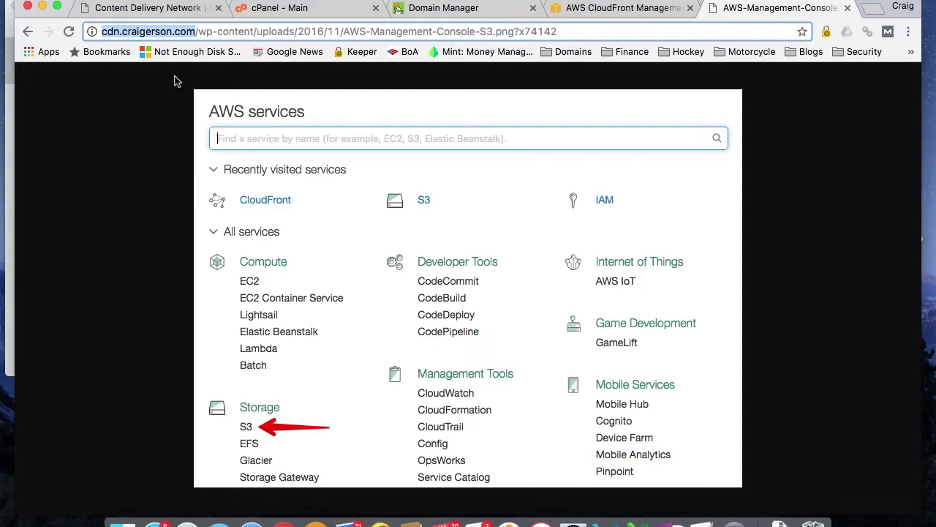
click(622, 8)
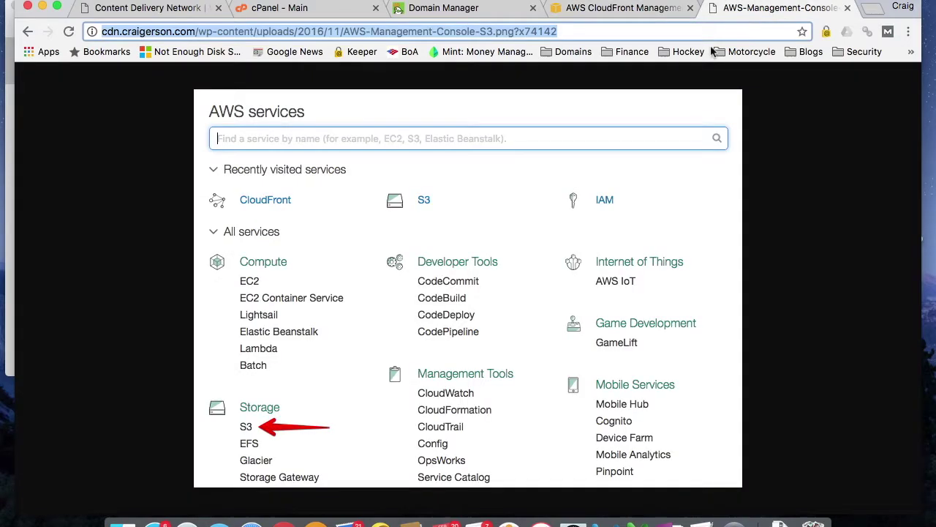
click(775, 8)
drag(102, 33, 104, 35)
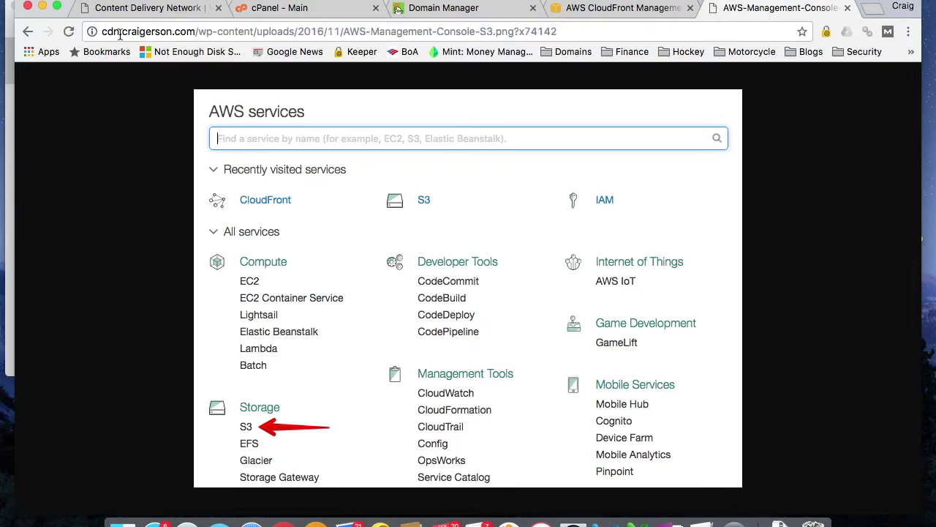
double_click(103, 33)
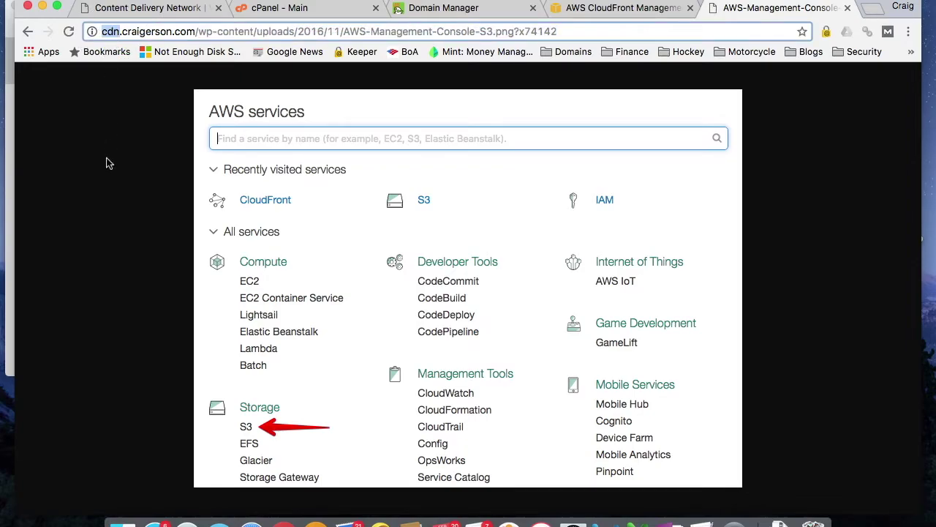
click(602, 10)
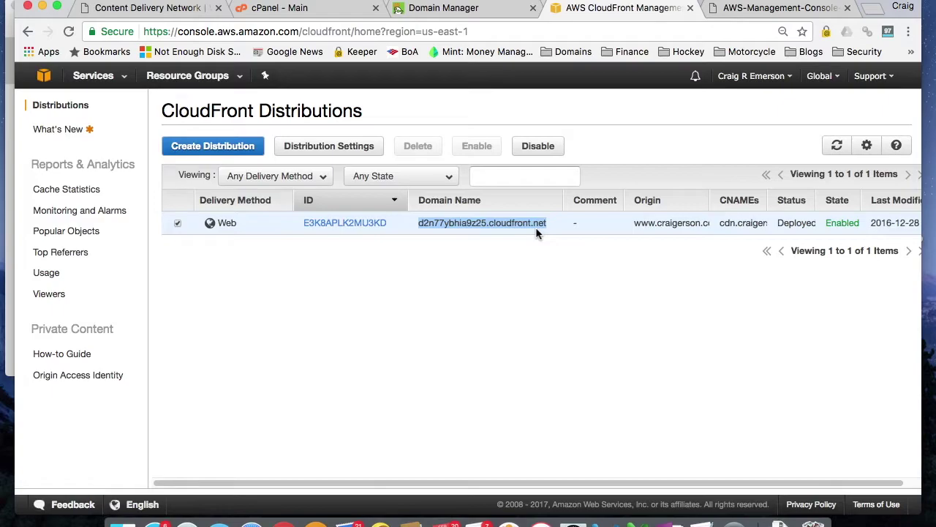
click(192, 9)
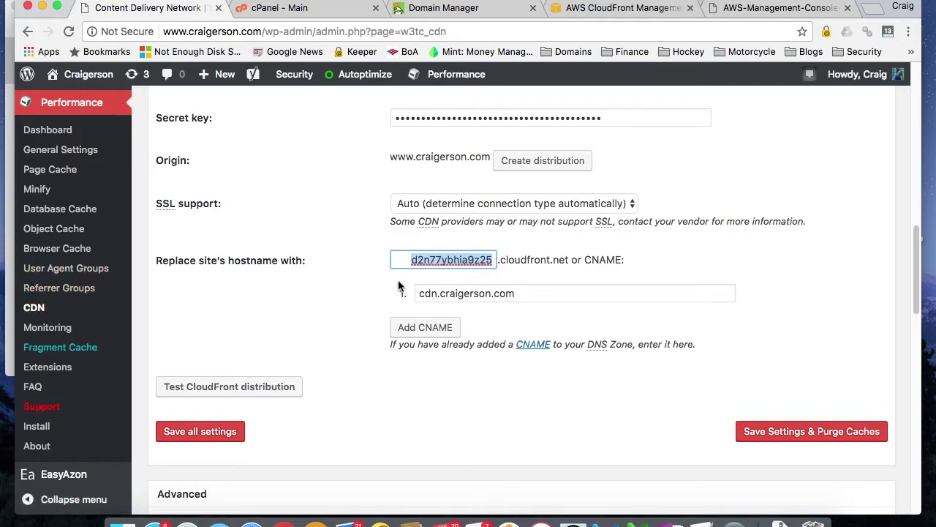
Check that the W3 Total Cache hostname d2n77ybhia9z25 and CNAME cdn.craigerson.com match CloudFront.
click(405, 259)
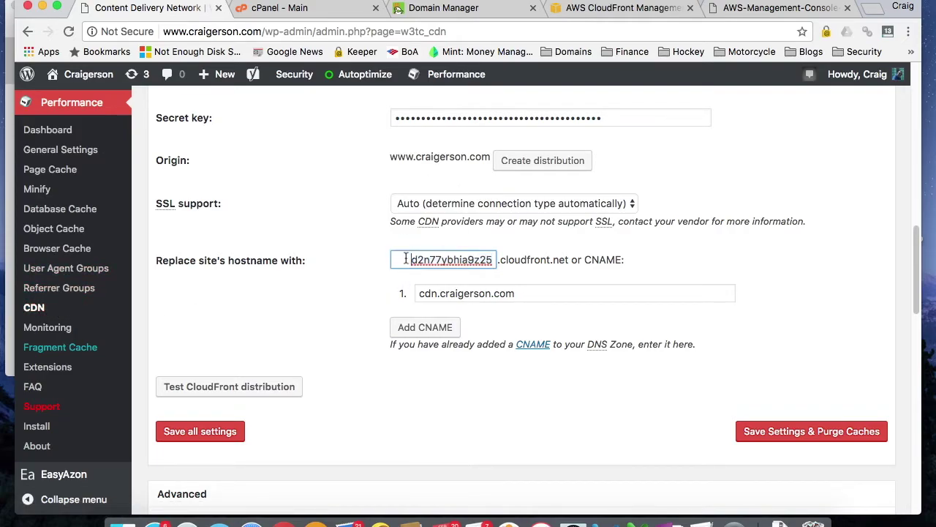
drag(406, 259, 507, 259)
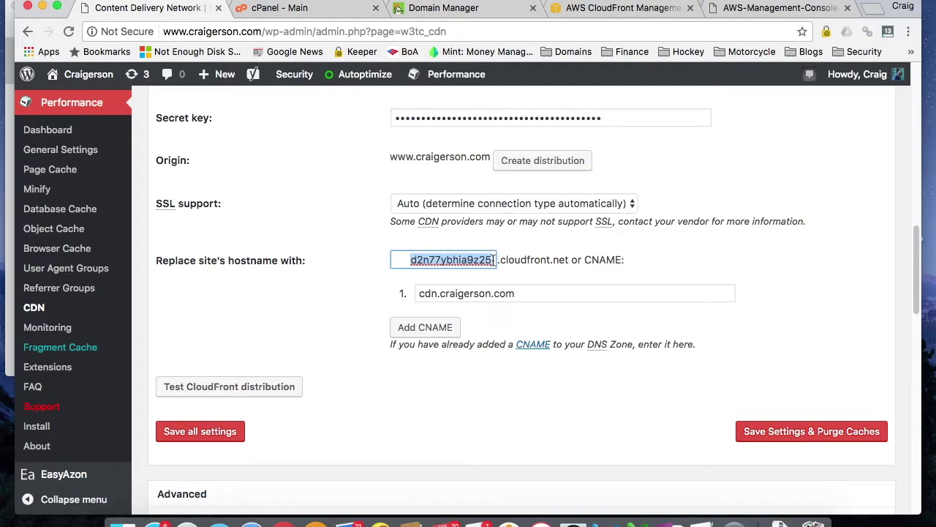
click(621, 8)
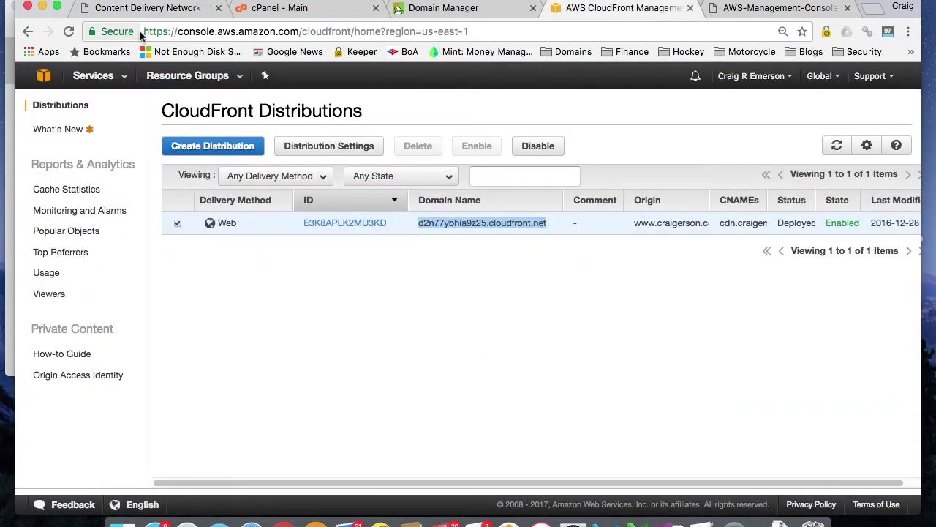
click(143, 8)
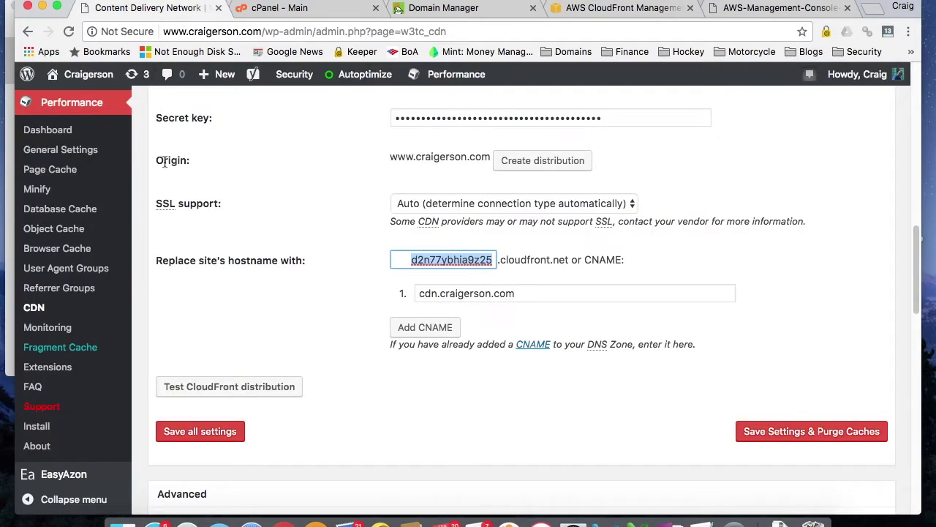
click(633, 265)
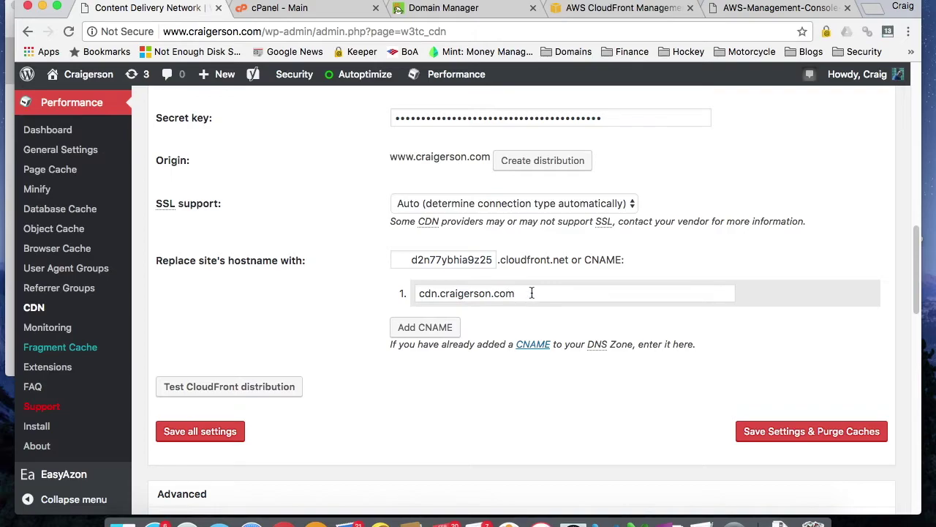
drag(532, 292, 412, 291)
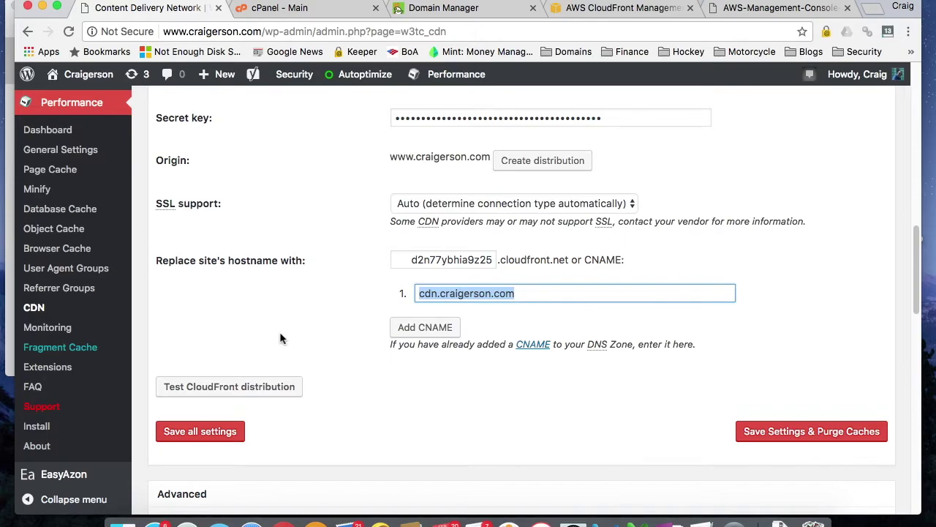
click(444, 9)
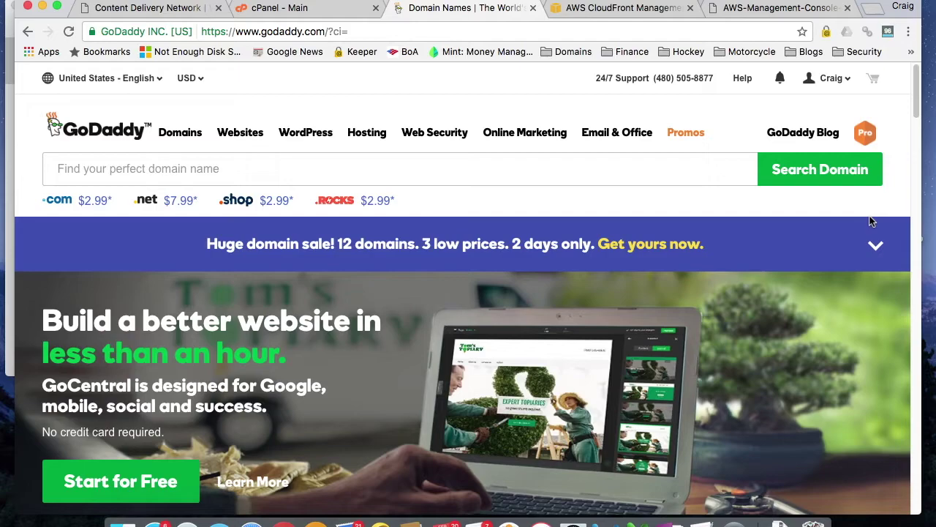
Go to My Domains from the account quick links and open Manage DNS for craigerson.com.
click(847, 82)
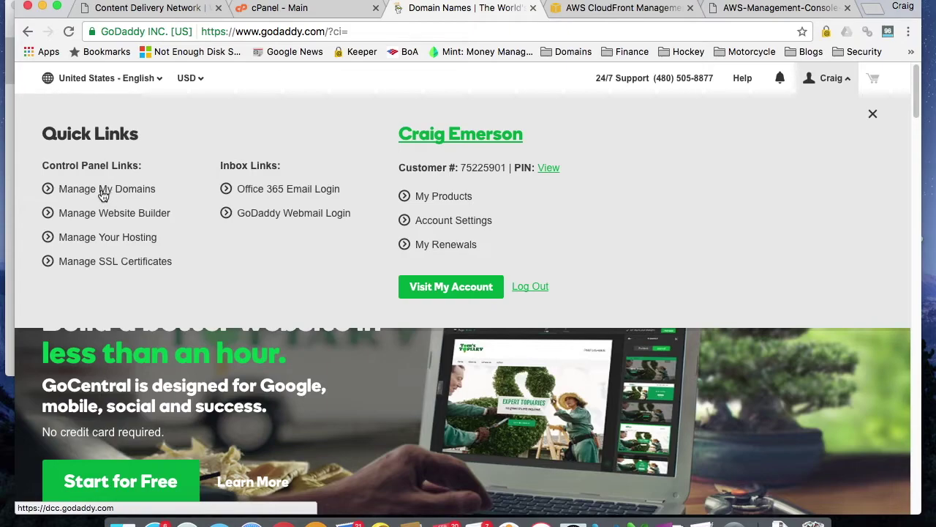
click(104, 195)
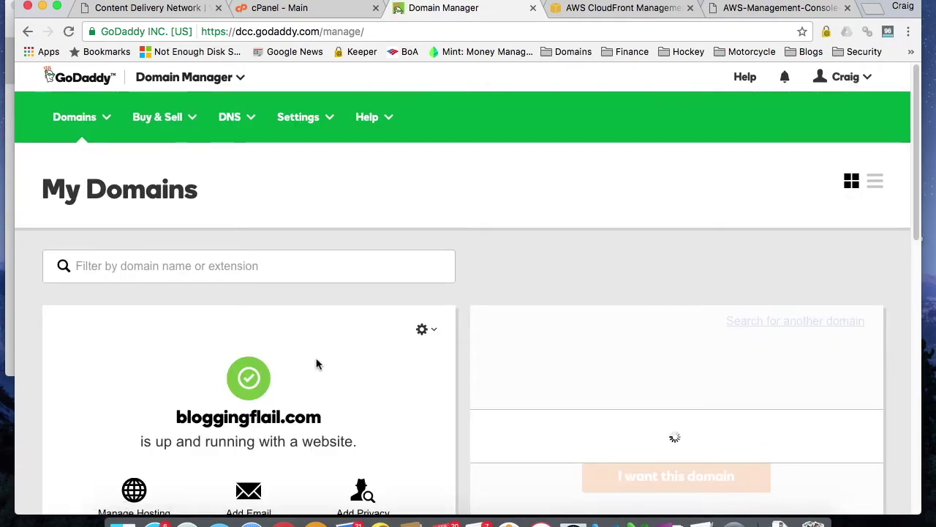
scroll(366, 320, down, 1)
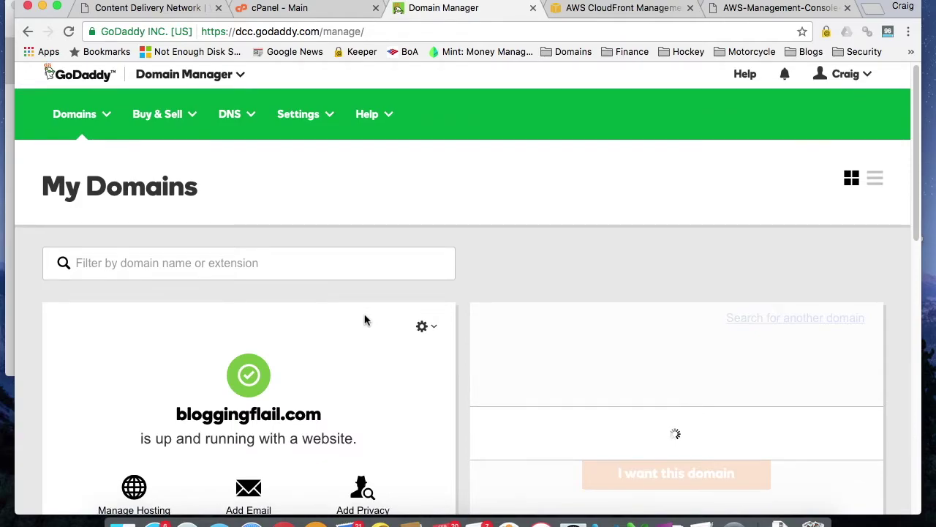
scroll(365, 320, down, 6)
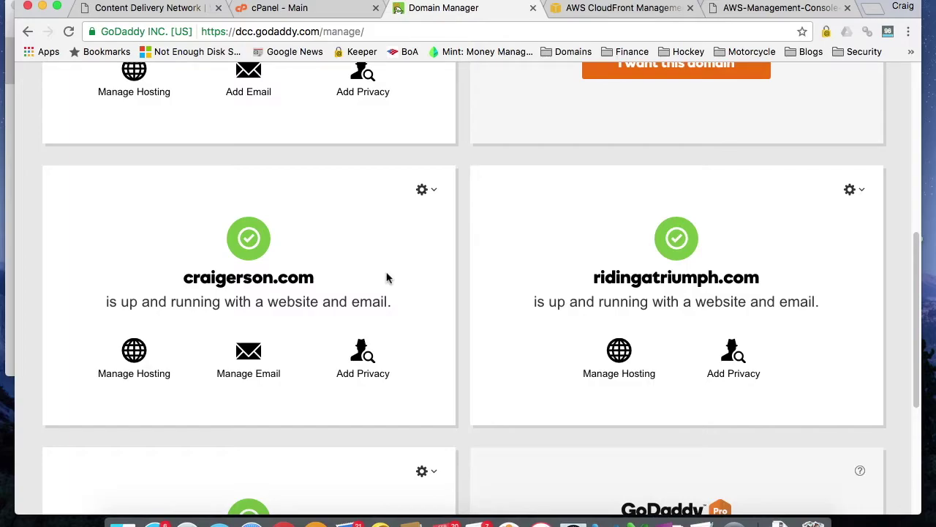
click(436, 192)
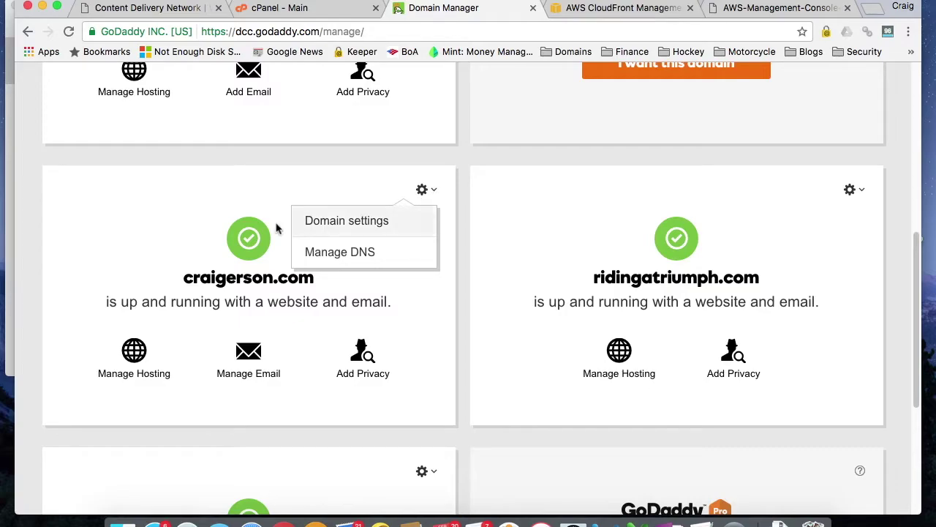
click(340, 256)
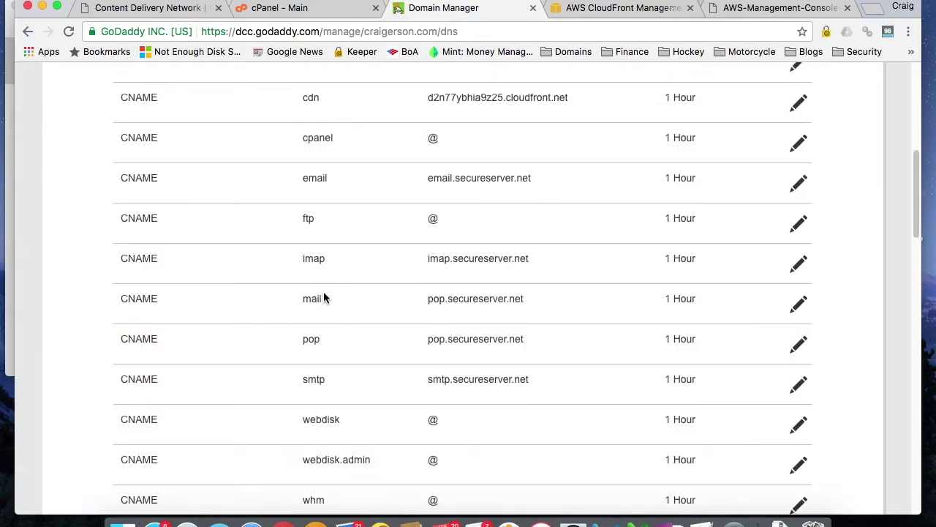
scroll(323, 294, up, 5)
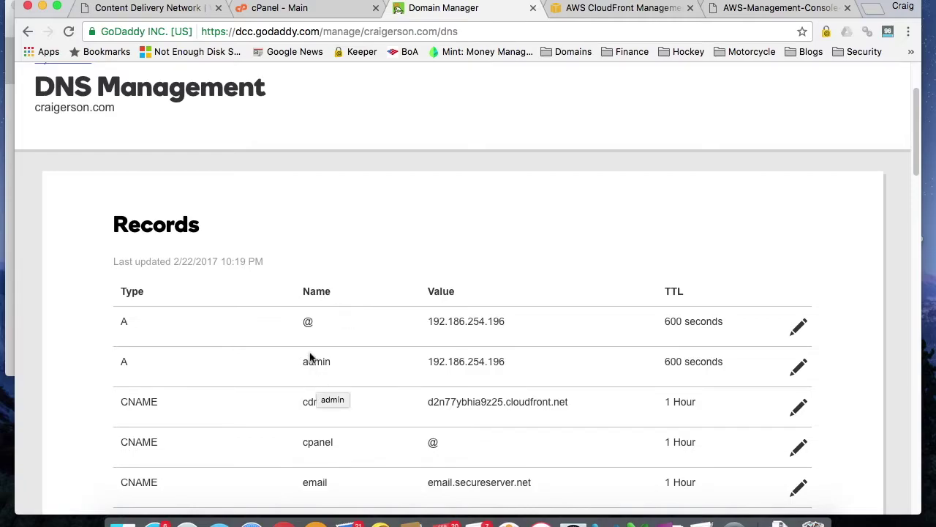
scroll(310, 356, down, 2)
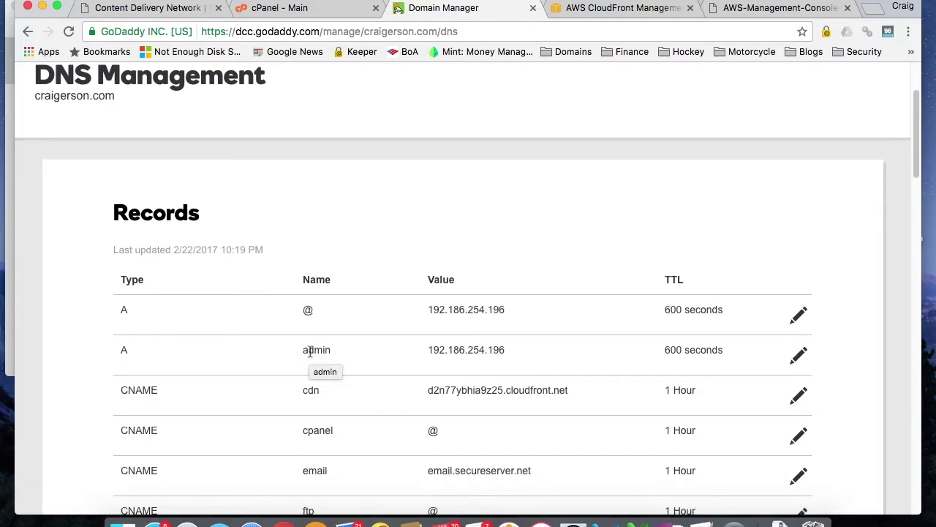
scroll(310, 352, down, 3)
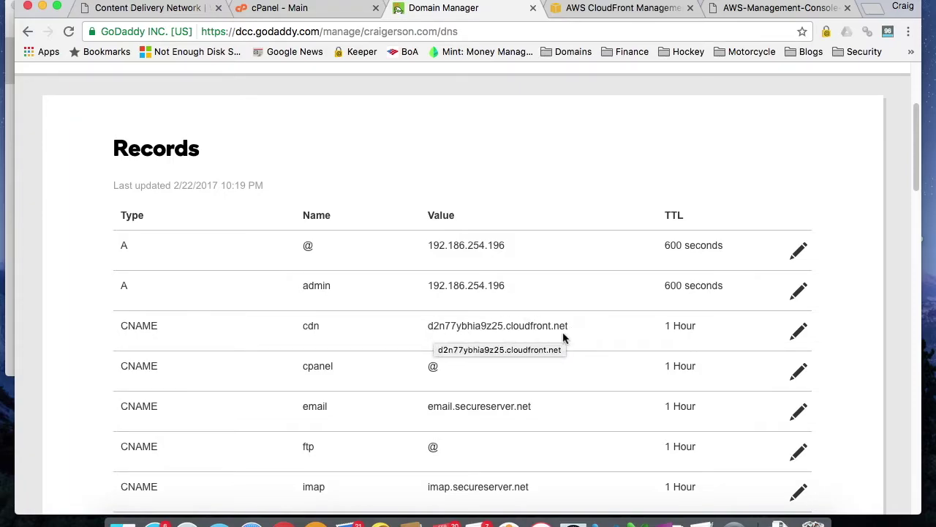
click(799, 332)
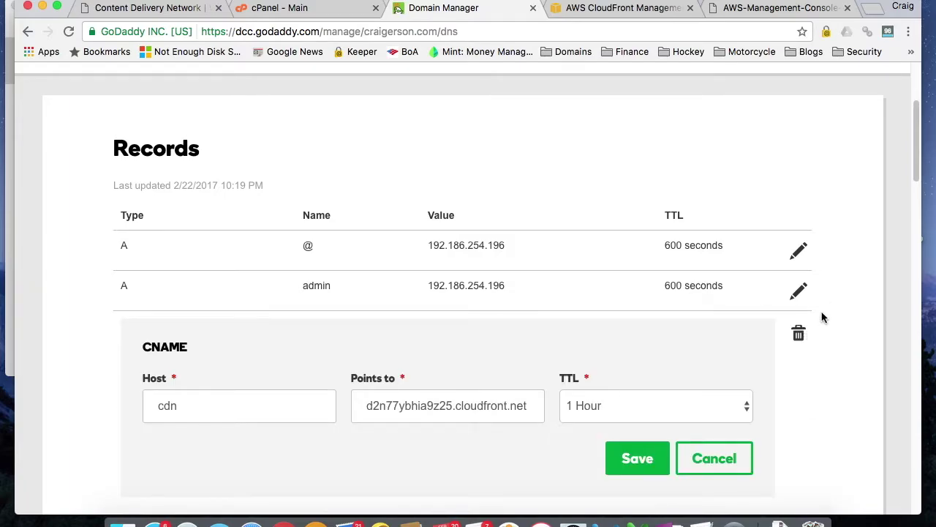
scroll(823, 317, down, 1)
scroll(823, 317, down, 1)
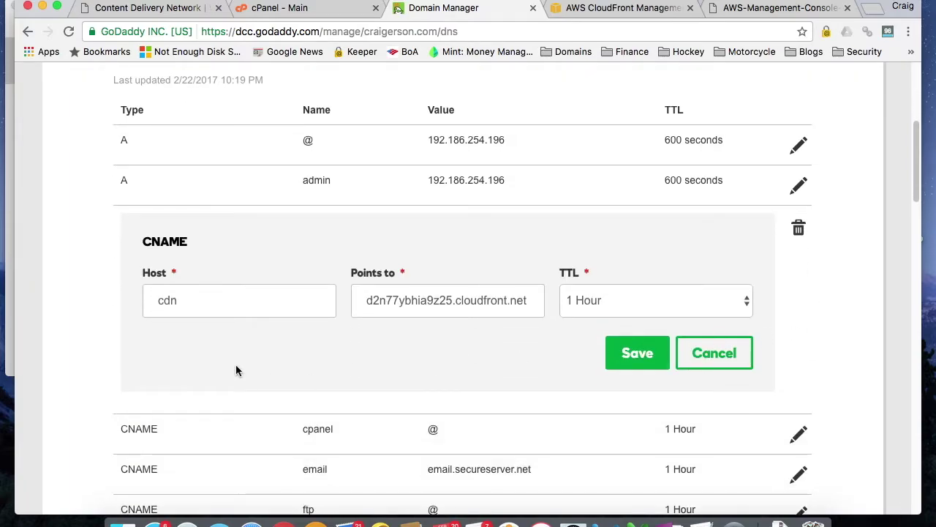
drag(188, 300, 141, 300)
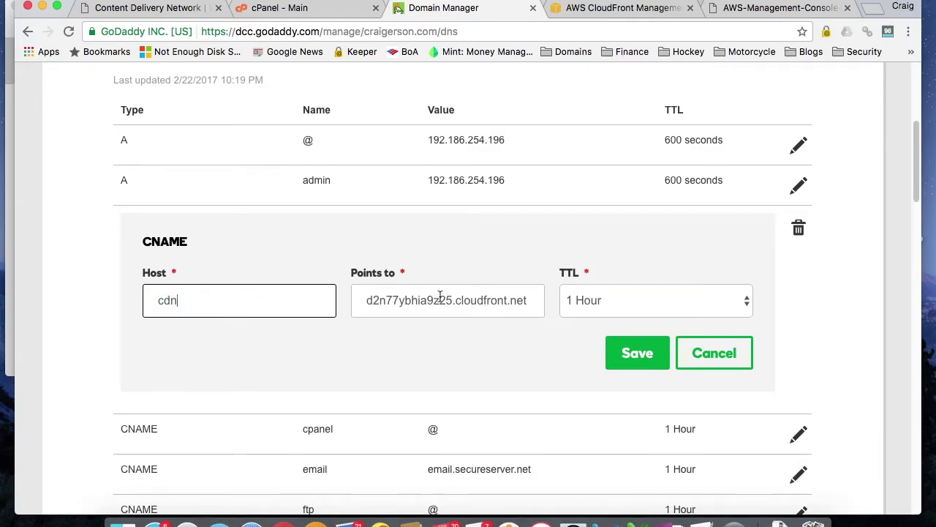
drag(530, 301, 274, 301)
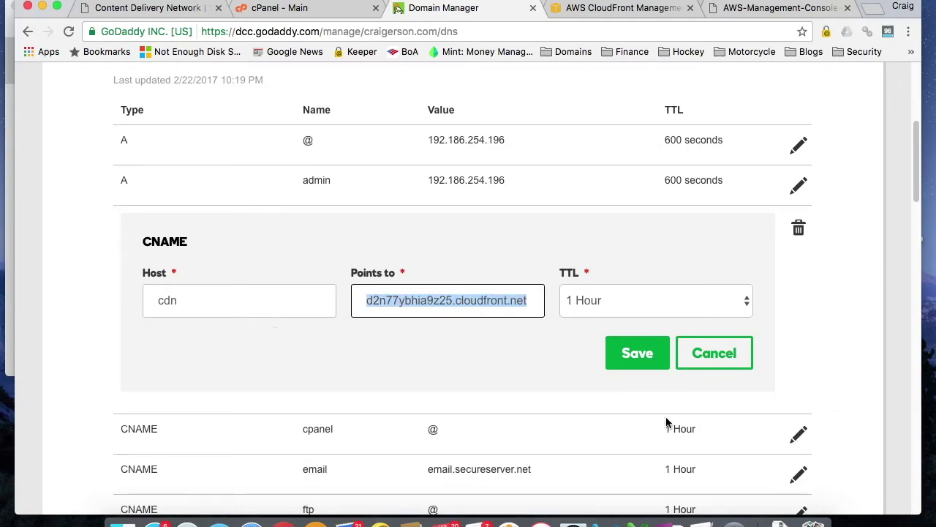
click(710, 355)
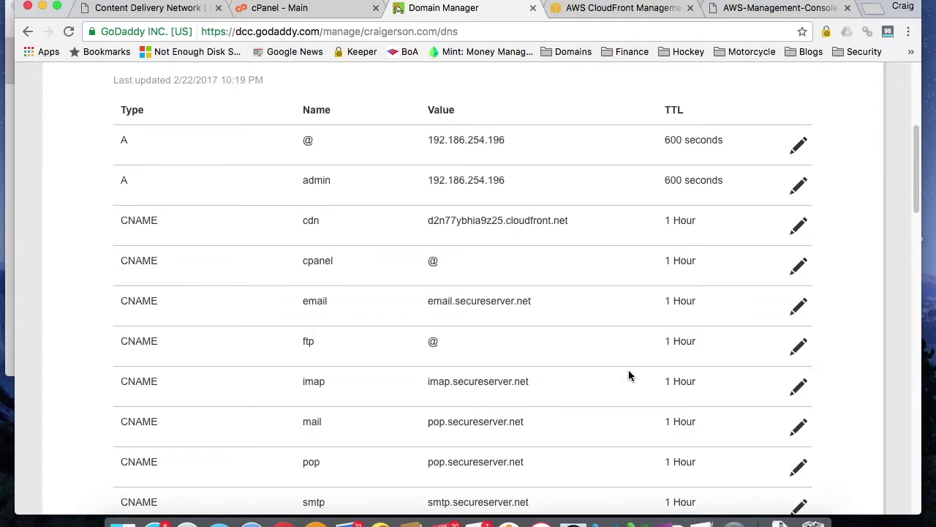
Start a new DNS record of type CNAME with host cd2.
scroll(629, 373, down, 5)
scroll(629, 376, down, 8)
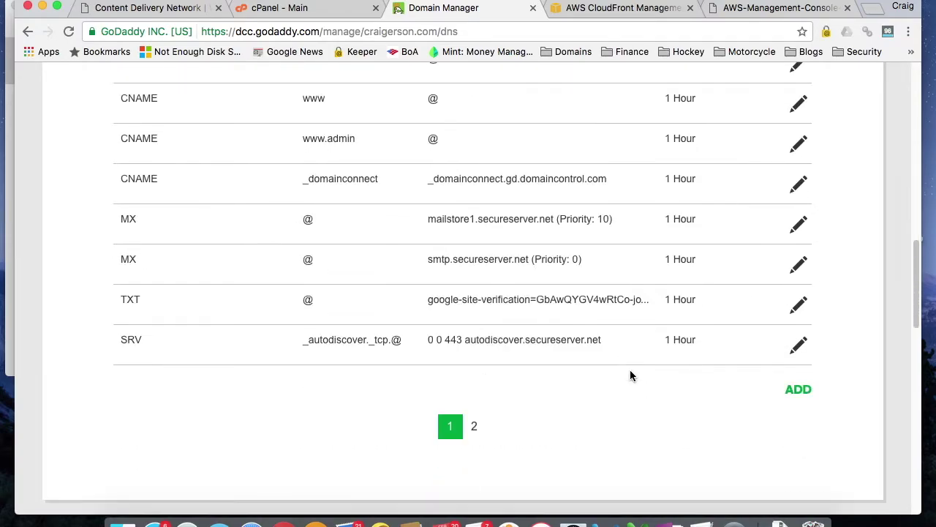
click(802, 395)
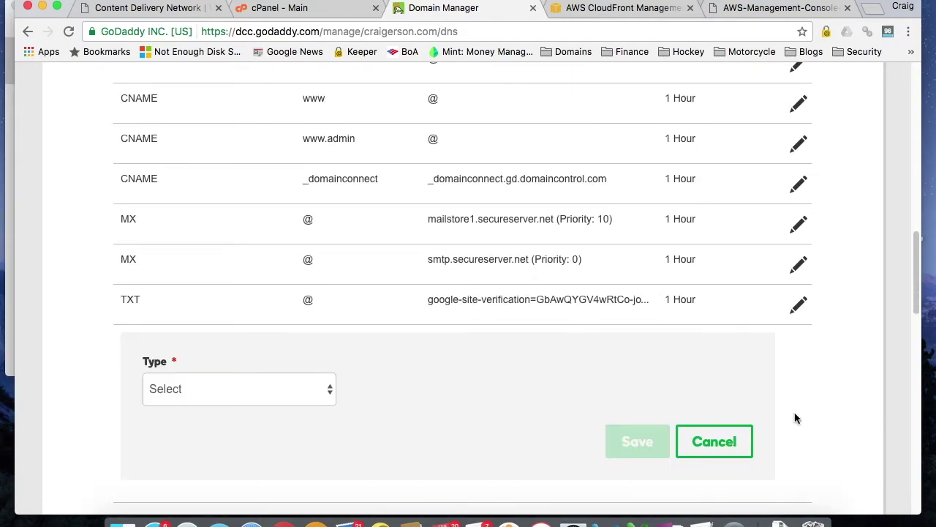
click(272, 391)
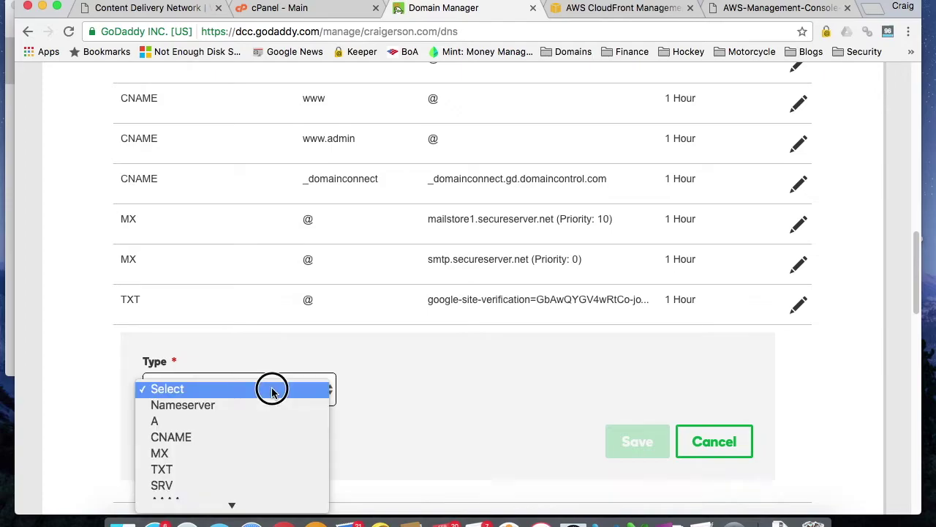
click(183, 436)
click(399, 387)
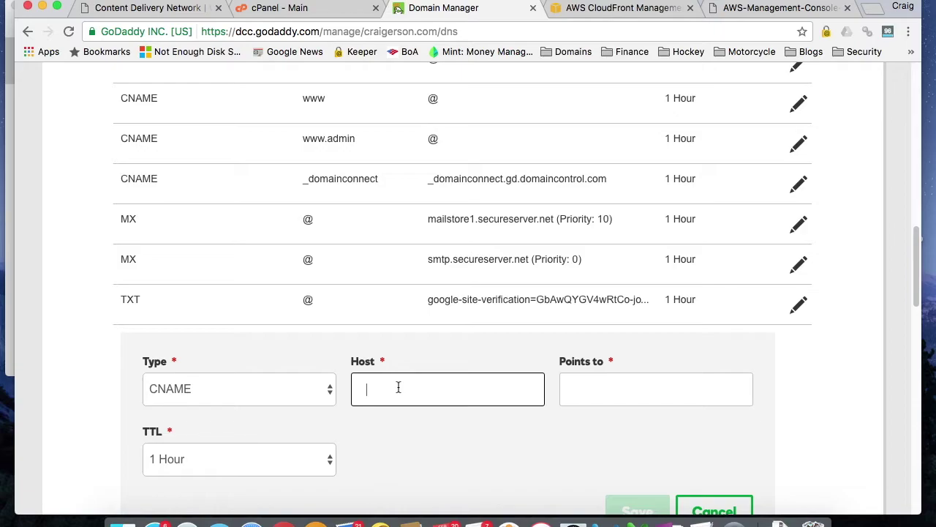
text(cd2)
Point the cd2 record to d2n77ybhia9z25.cloudfront.net, copied from the cdn record, and save it.
click(655, 388)
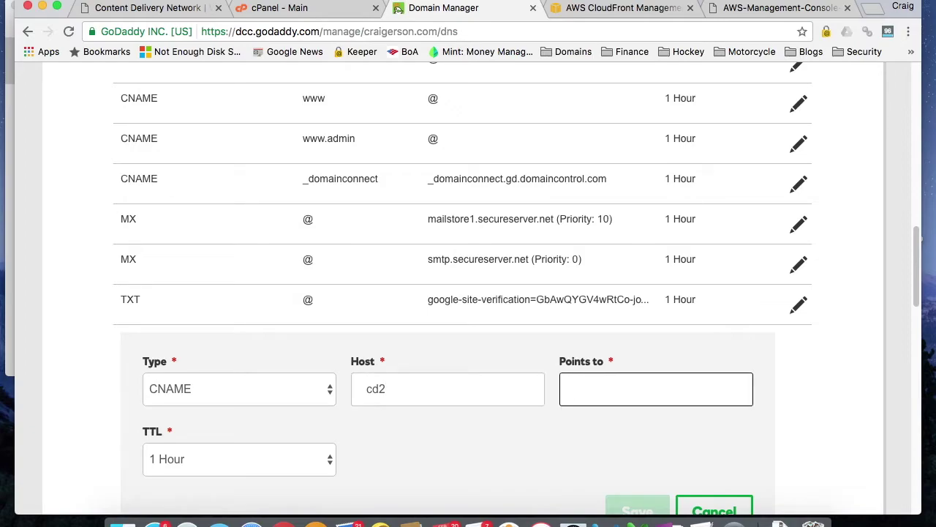
scroll(469, 293, up, 6)
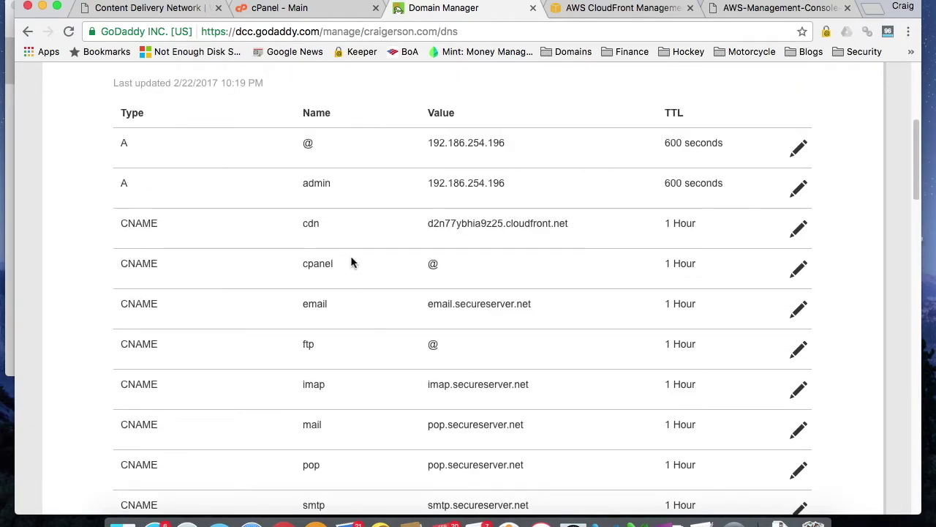
drag(430, 222, 571, 225)
key(super+c)
scroll(572, 230, down, 6)
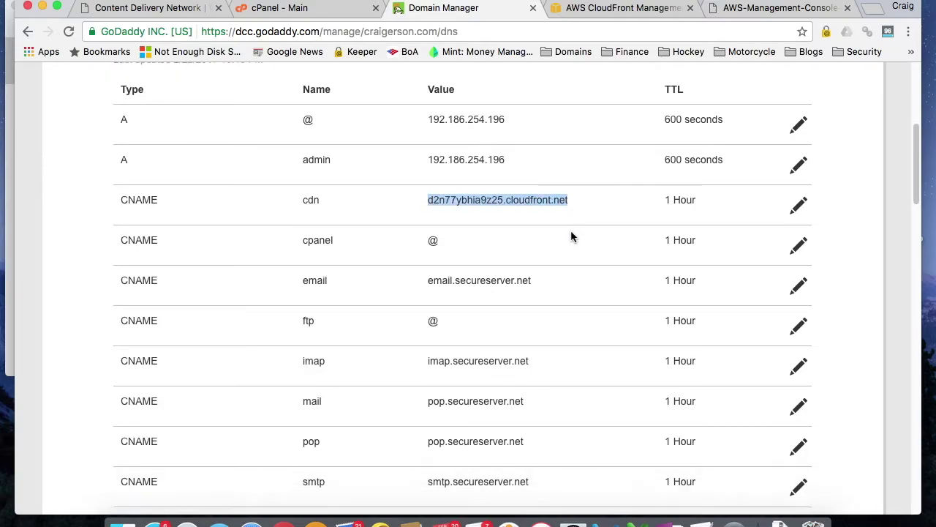
click(610, 373)
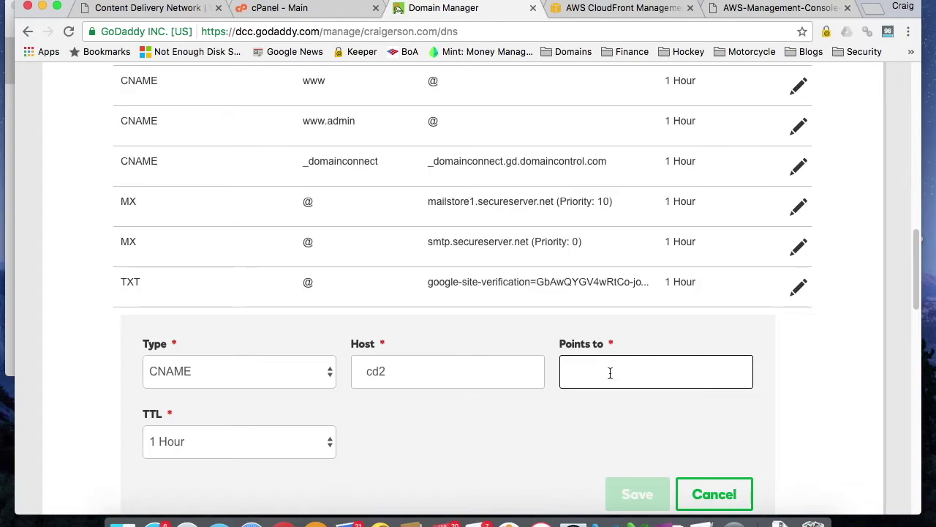
key(super+v)
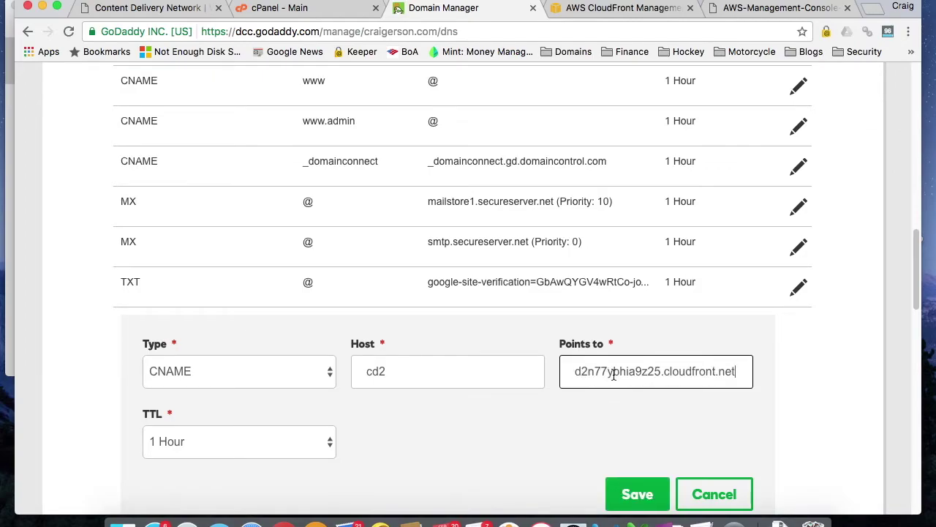
scroll(258, 441, down, 1)
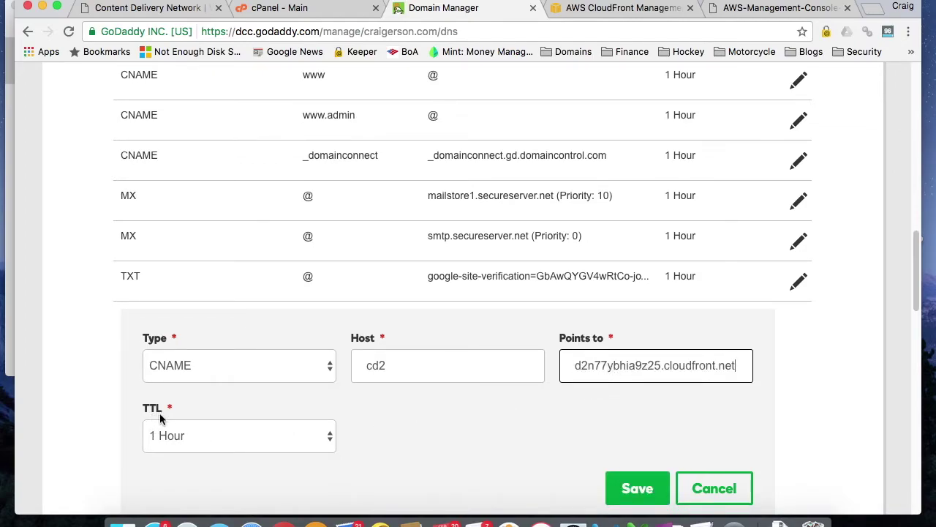
scroll(395, 422, down, 2)
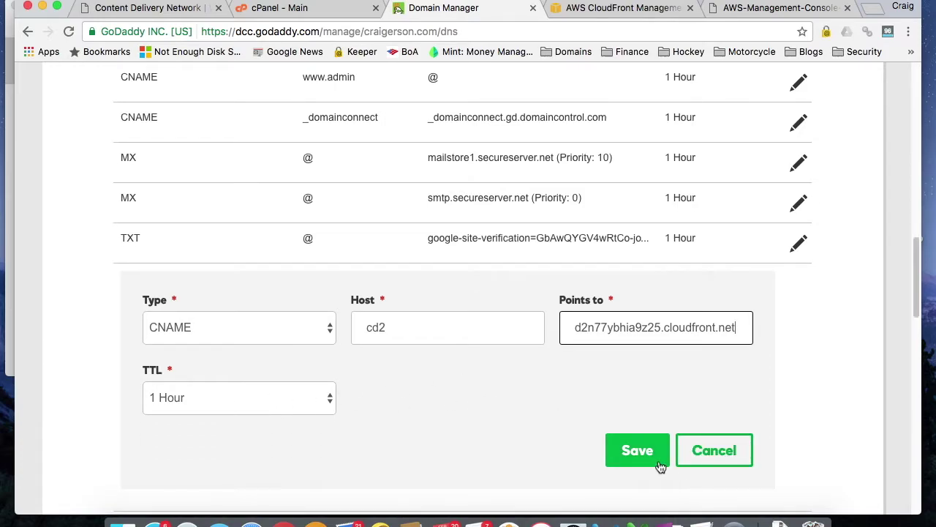
click(637, 450)
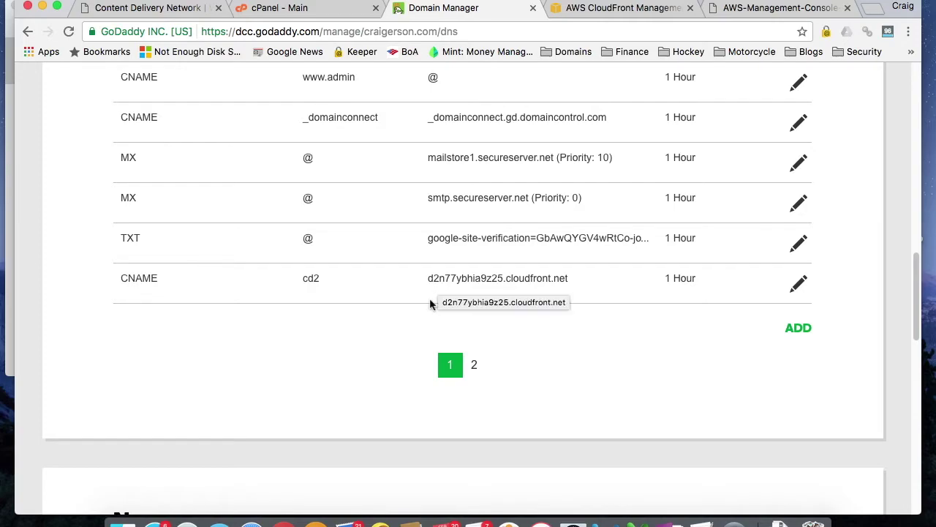
Verify the W3 Total Cache CNAME field reads cdn.craigerson.com.
click(139, 9)
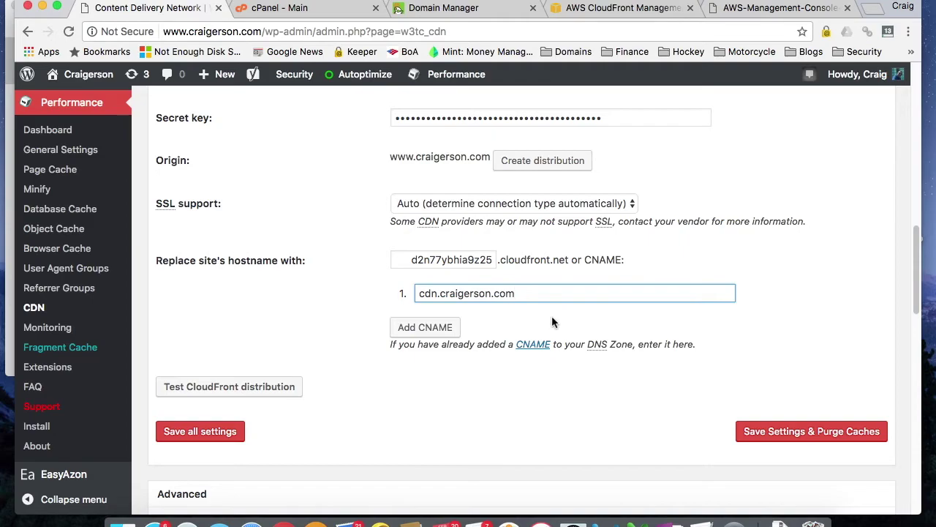
drag(524, 293, 404, 294)
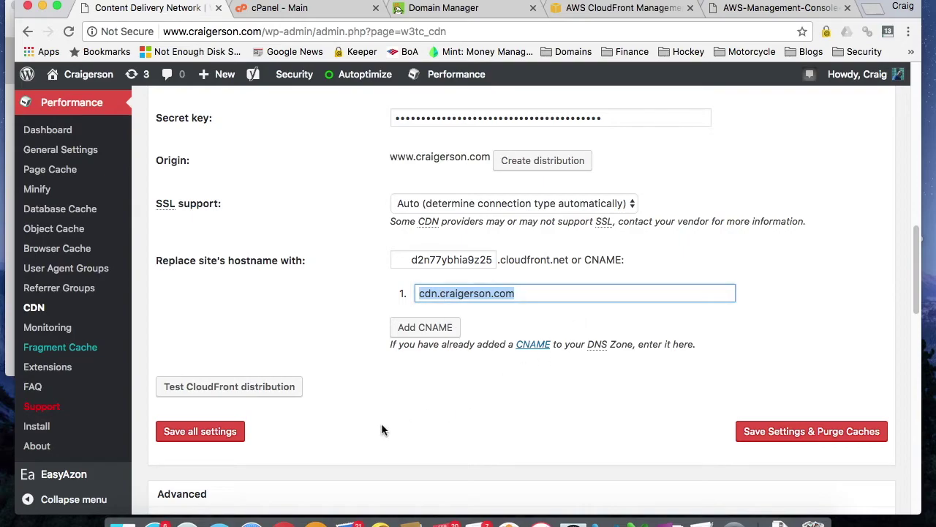
click(526, 412)
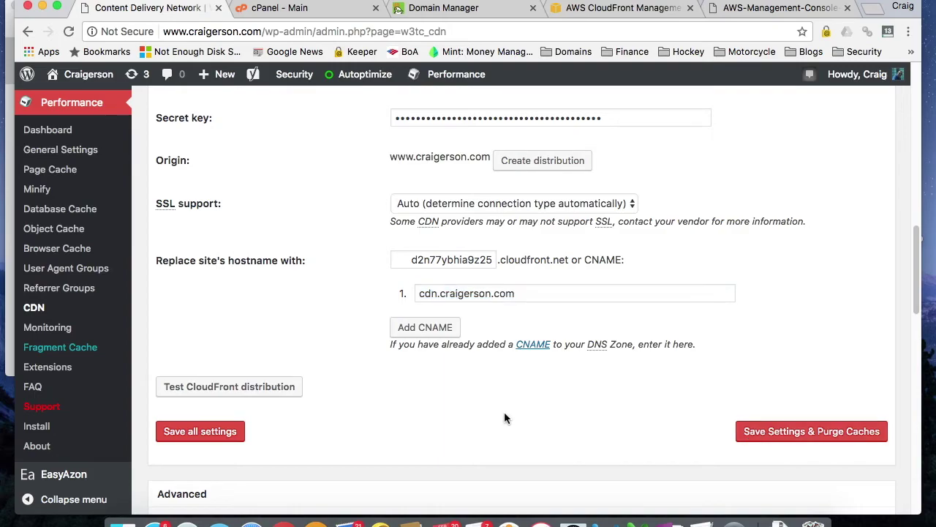
click(622, 8)
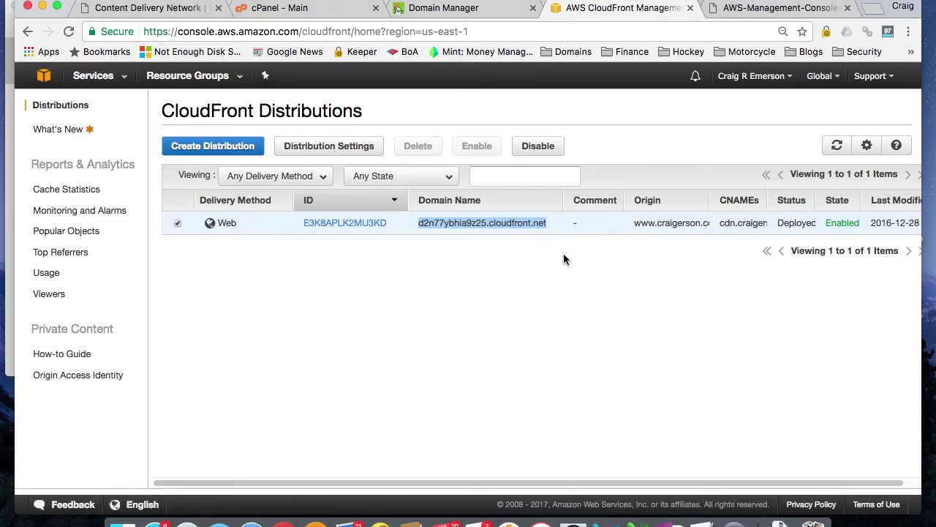
Confirm the distribution's alternate domain name cdn.craigerson.com in its settings, then cancel without saving.
click(350, 225)
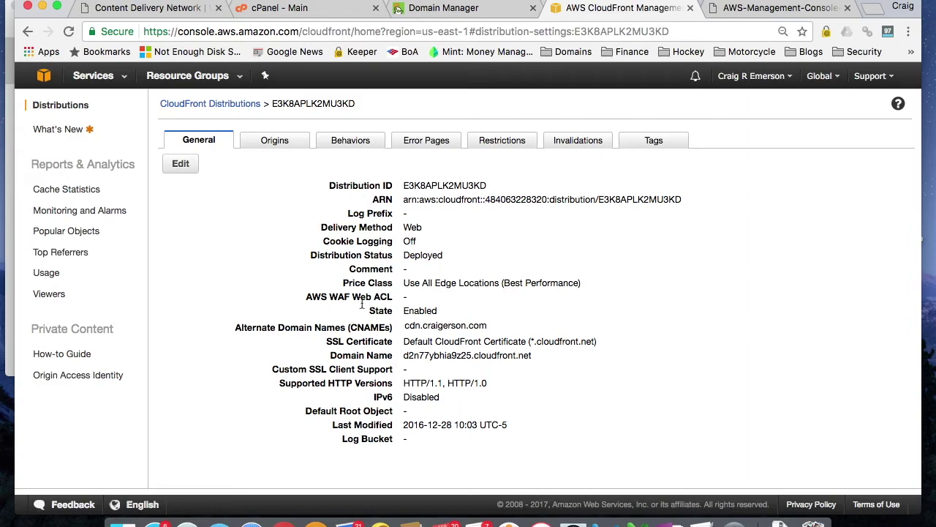
click(180, 164)
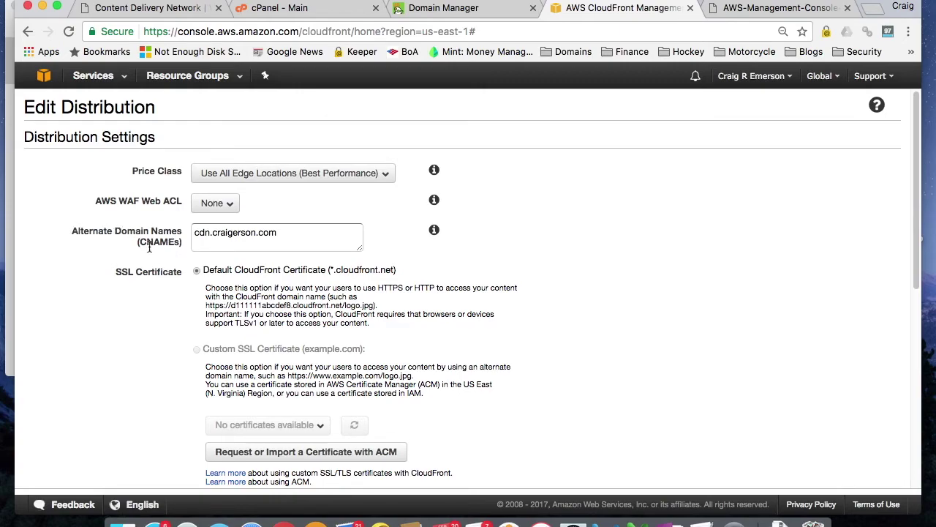
drag(297, 234, 157, 232)
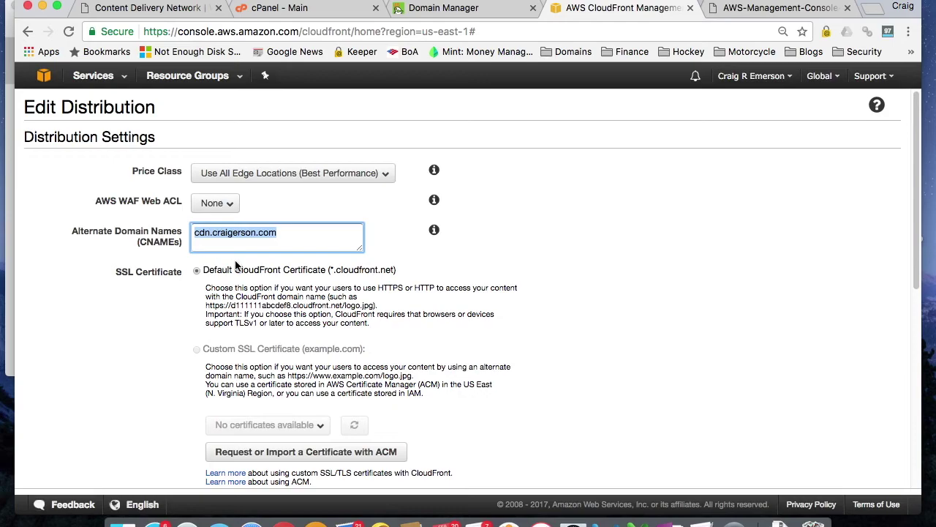
click(476, 223)
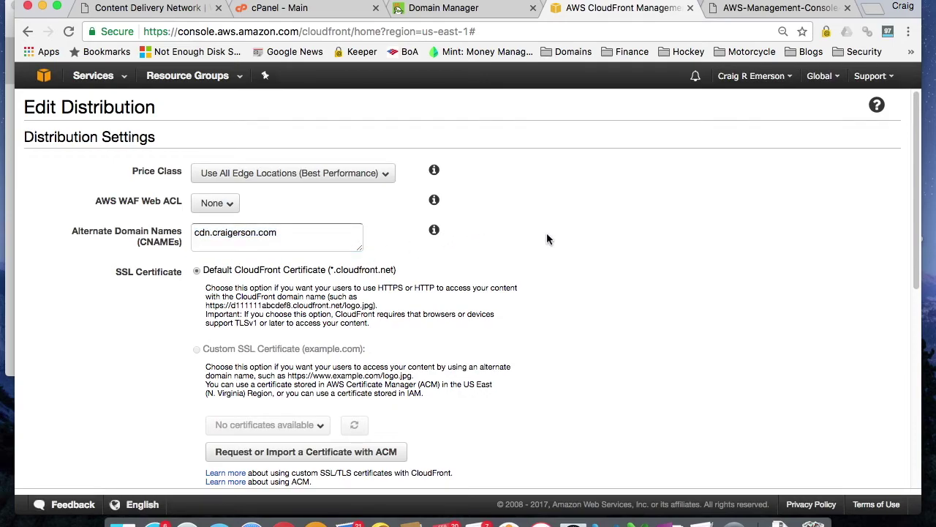
scroll(547, 233, down, 10)
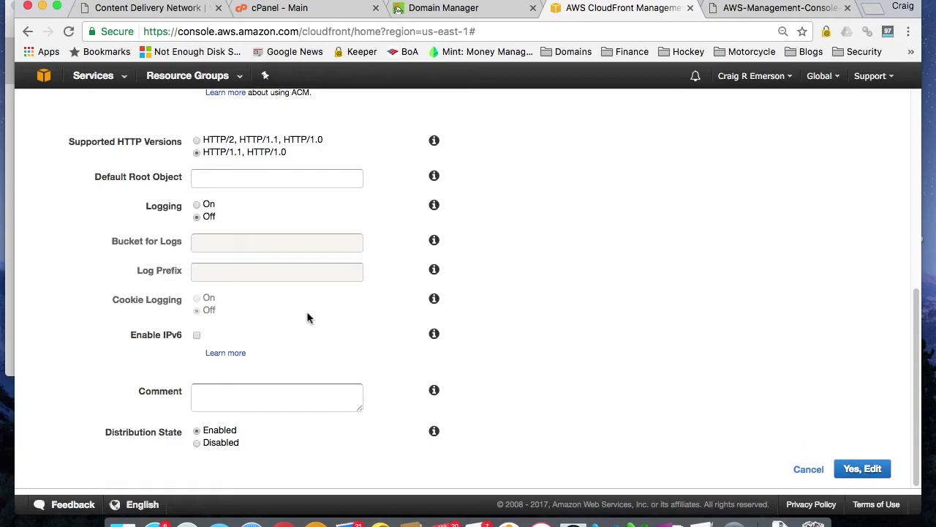
click(803, 470)
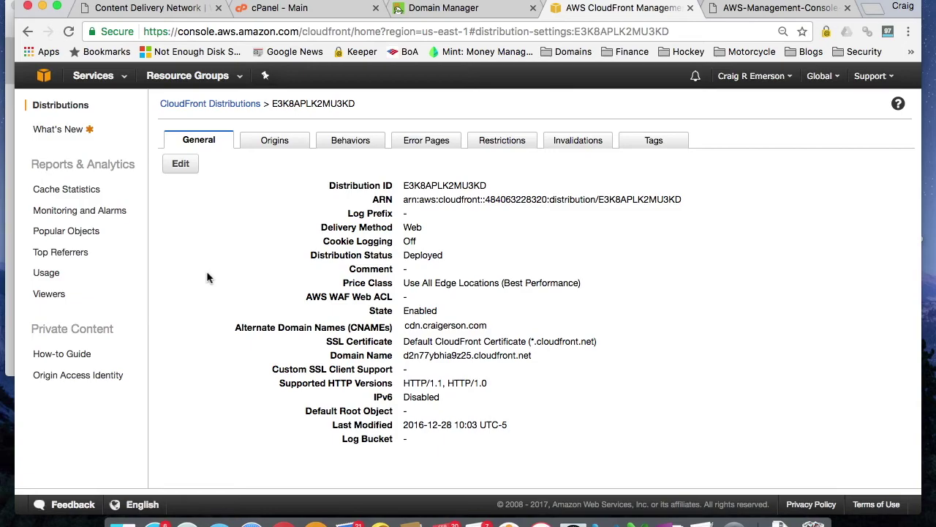
click(772, 13)
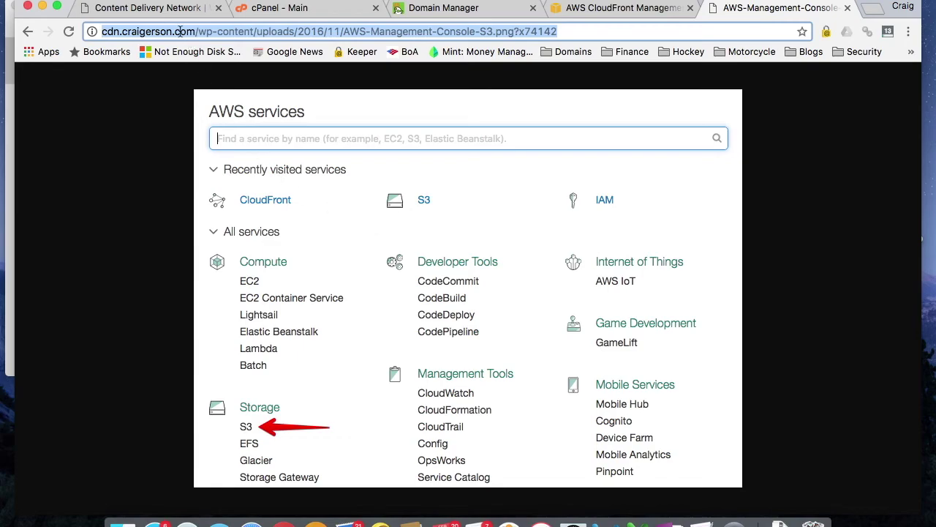
Return to the distributions list, then highlight the screenshot image's cdn.craigerson.com address.
key(ctrl+shift+Tab)
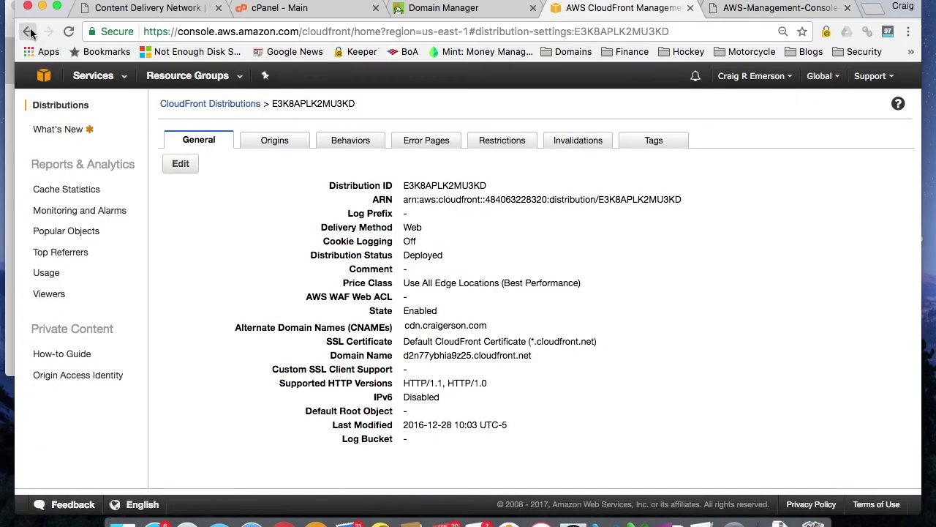
click(29, 32)
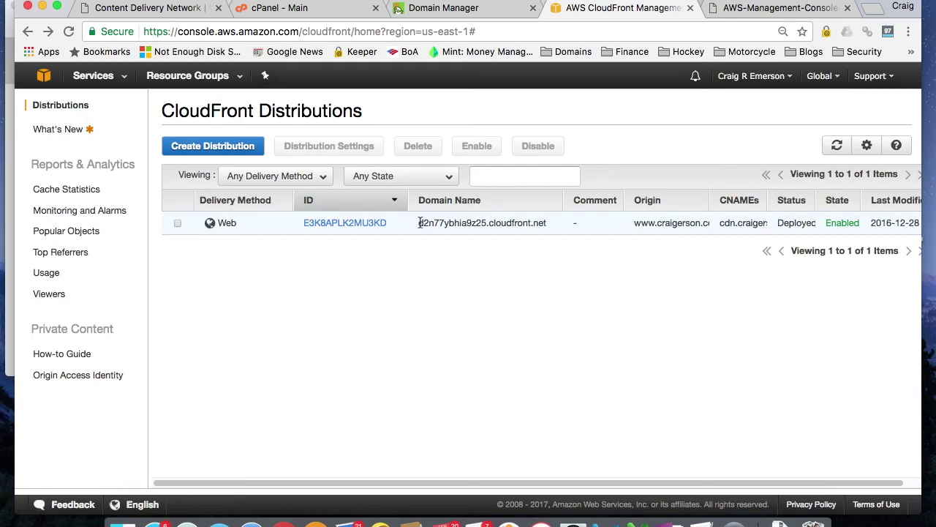
drag(420, 222, 551, 224)
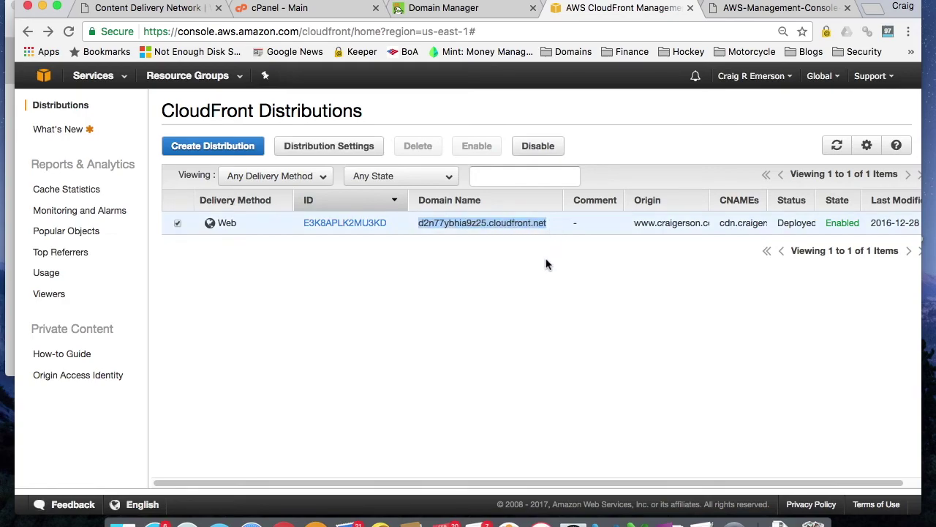
click(754, 10)
click(115, 32)
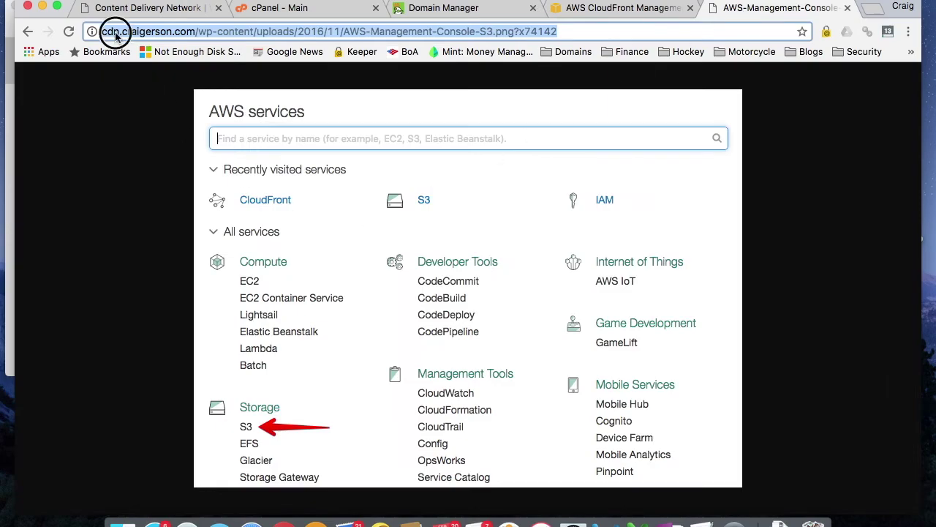
click(115, 32)
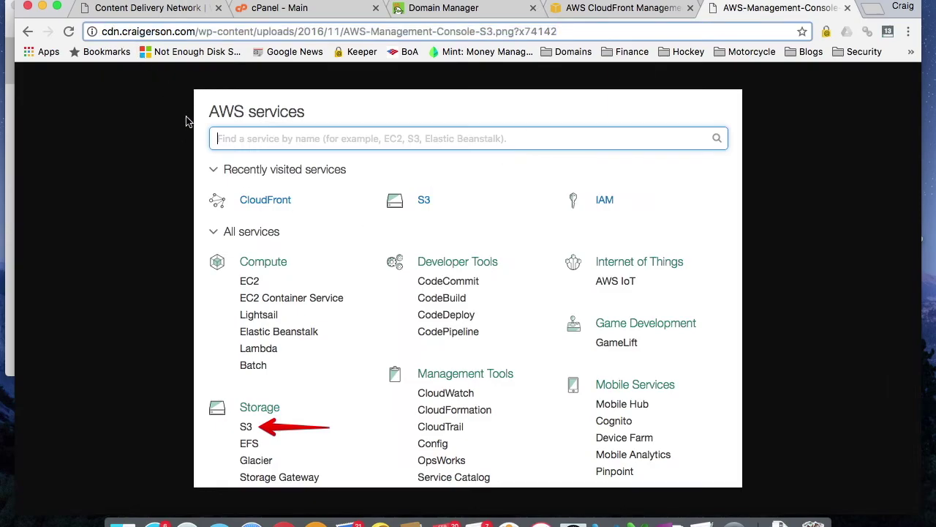